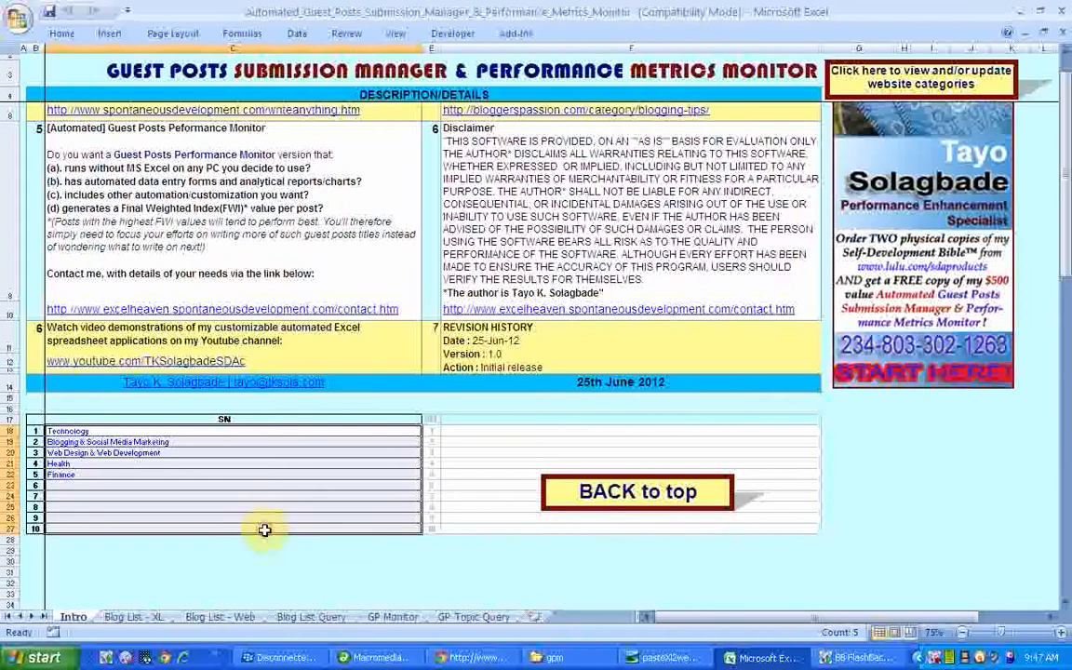
- Enter "Performance Improvement" as website category 6 in the category list on the Intro sheet
click(223, 488)
text(Performance Imp)
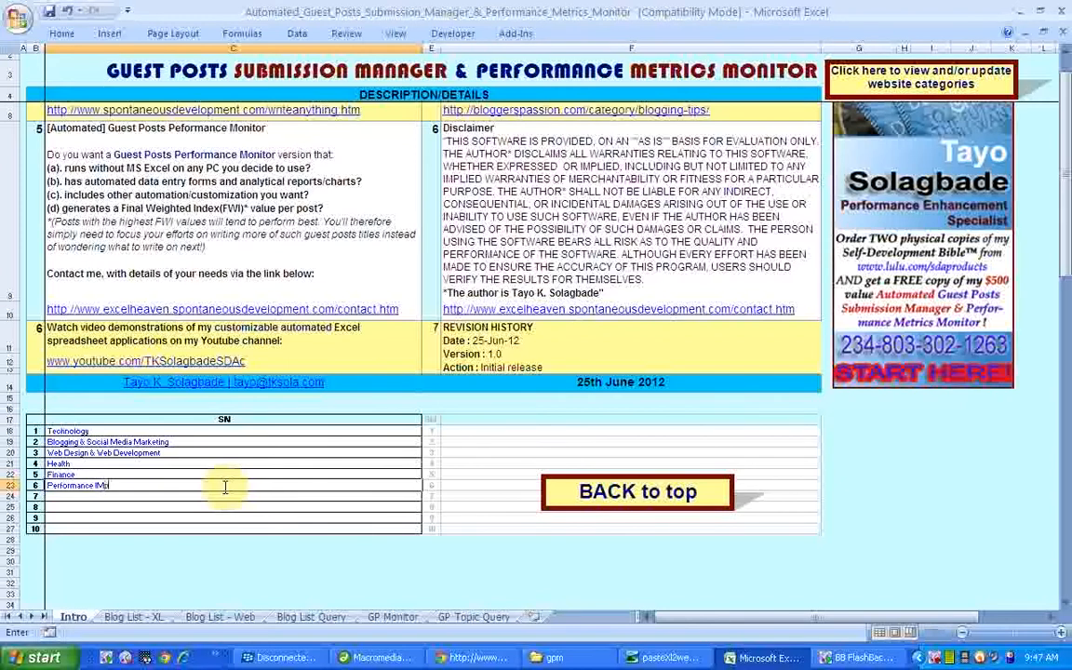
key(BackSpace)
text(provement)
- Enter "Technology/Webdesign" as website category 7 in the category list
click(221, 499)
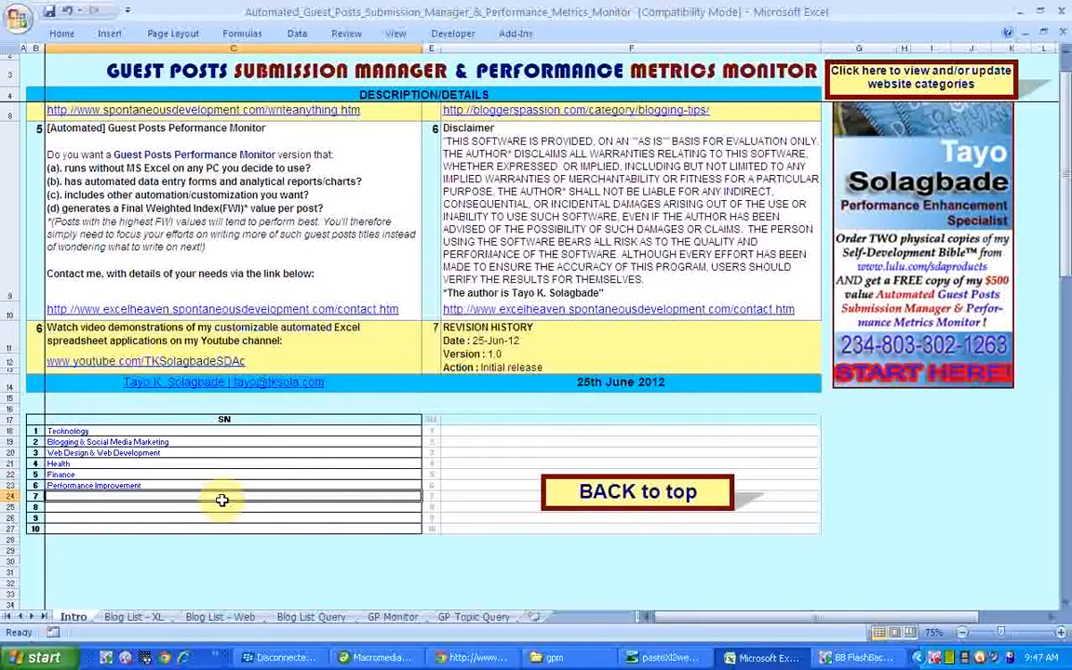
text(Technology)
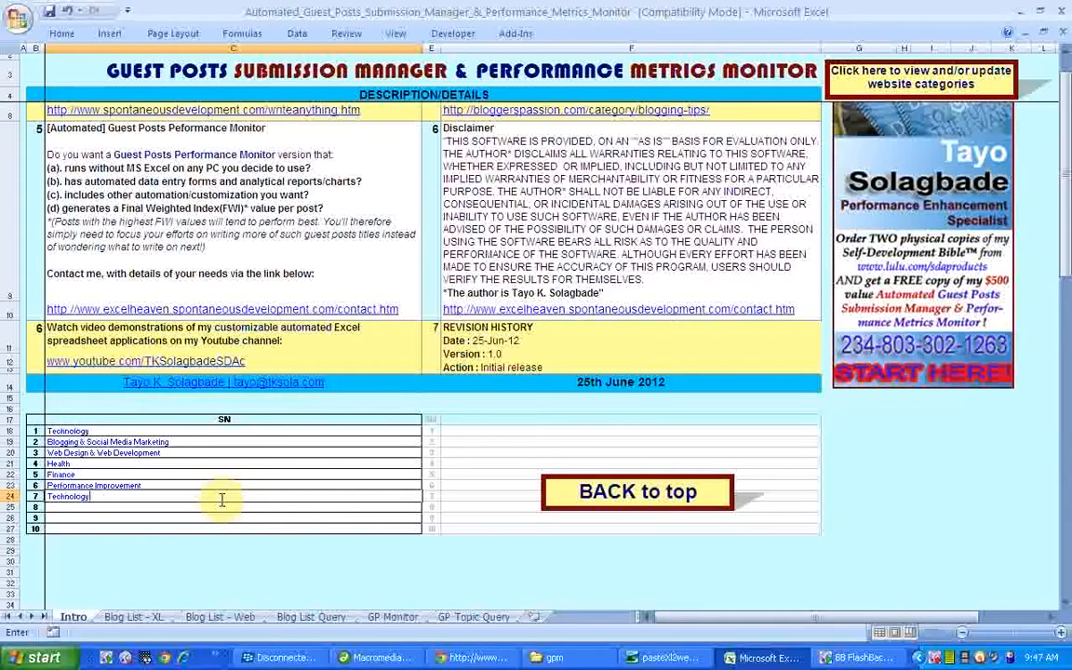
text(/We)
key(BackSpace)
key(BackSpace)
text(design)
key(Return)
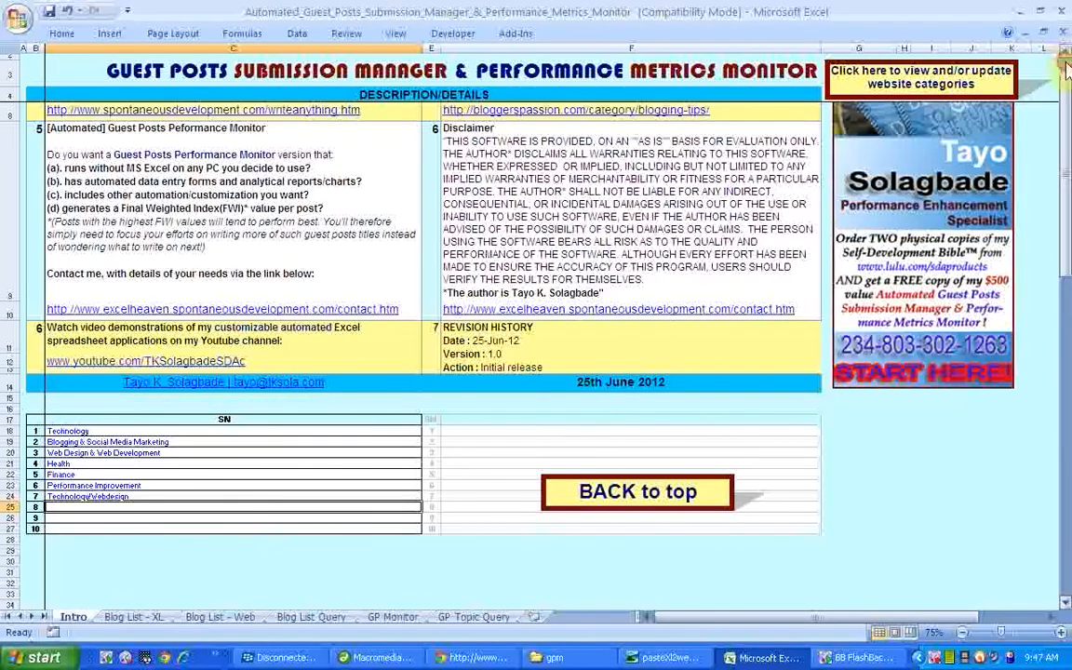
- Look over the numbered description sections on the Intro sheet, including the feature list, key information and disclaimer
scroll(1066, 54, up, 1)
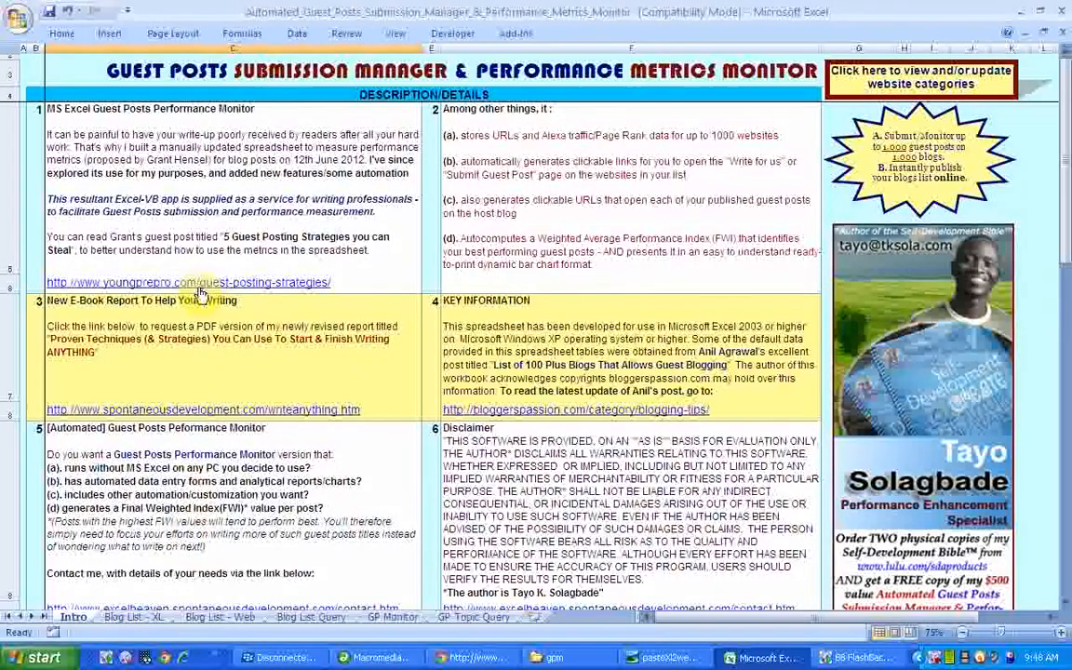
click(419, 171)
click(493, 158)
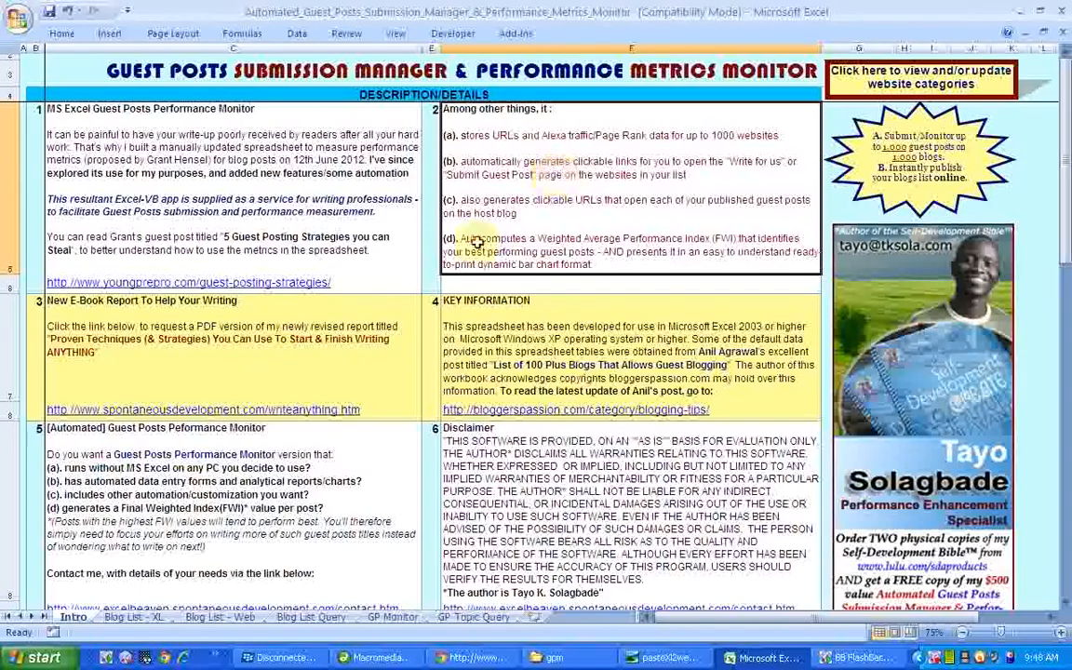
click(344, 321)
click(503, 325)
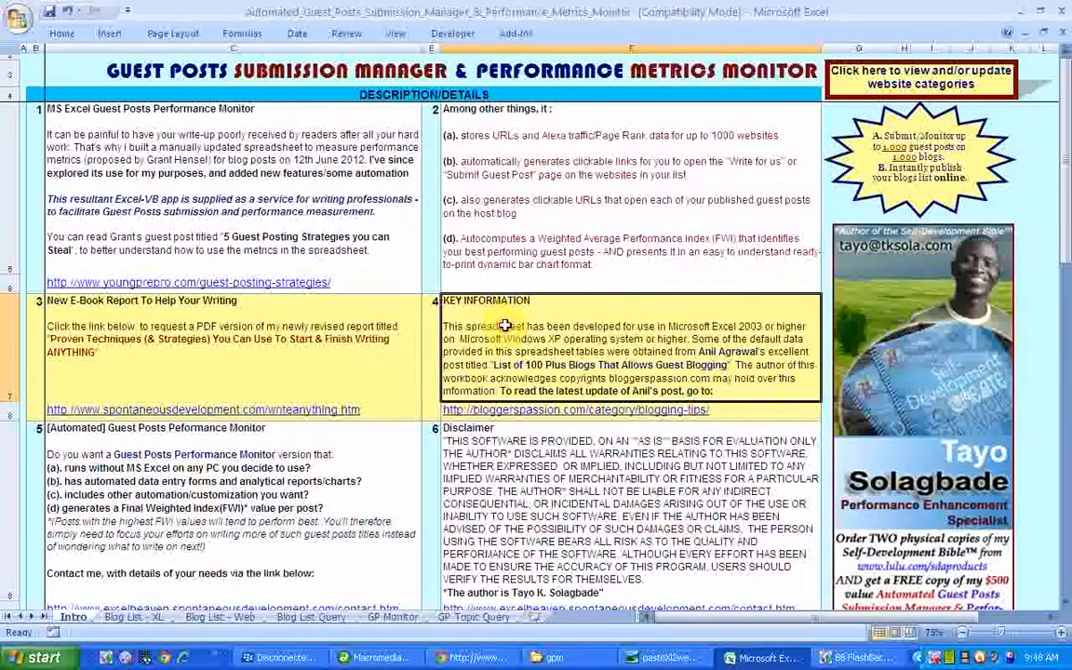
click(479, 508)
click(383, 522)
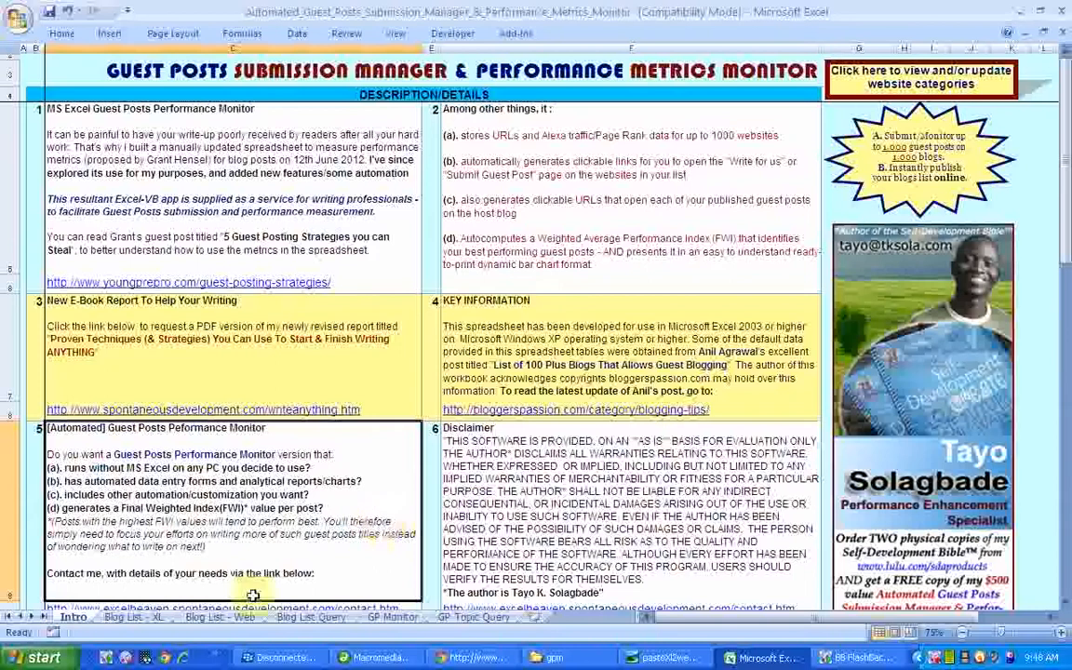
- Add a new record on the Blog List - XL sheet with the website name "SelfImprove Blog" in row 24
click(141, 630)
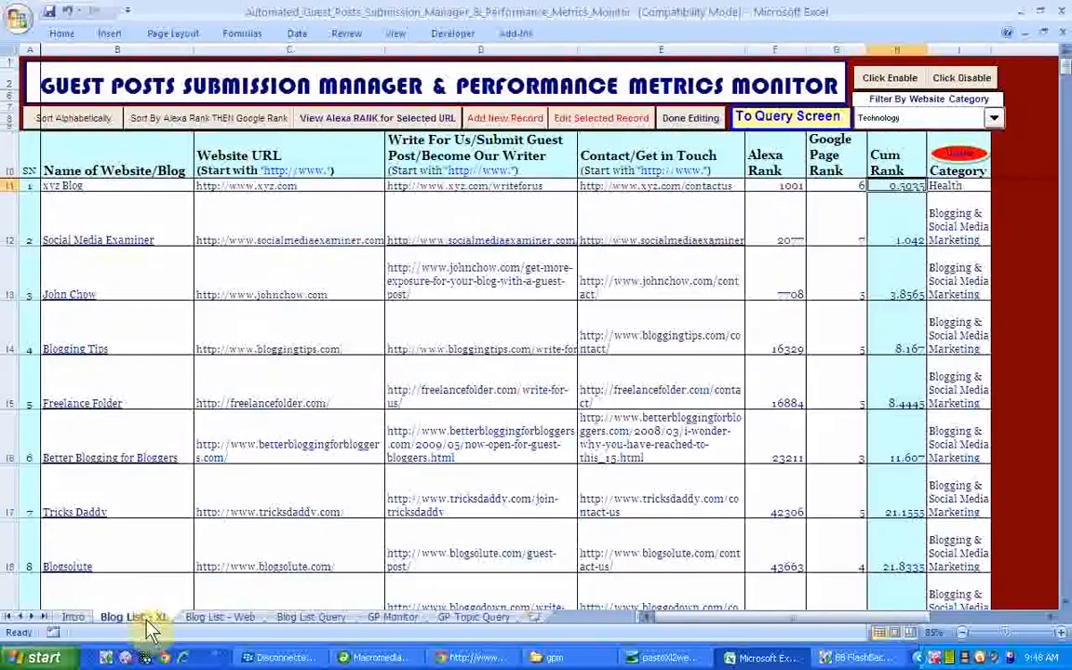
click(235, 229)
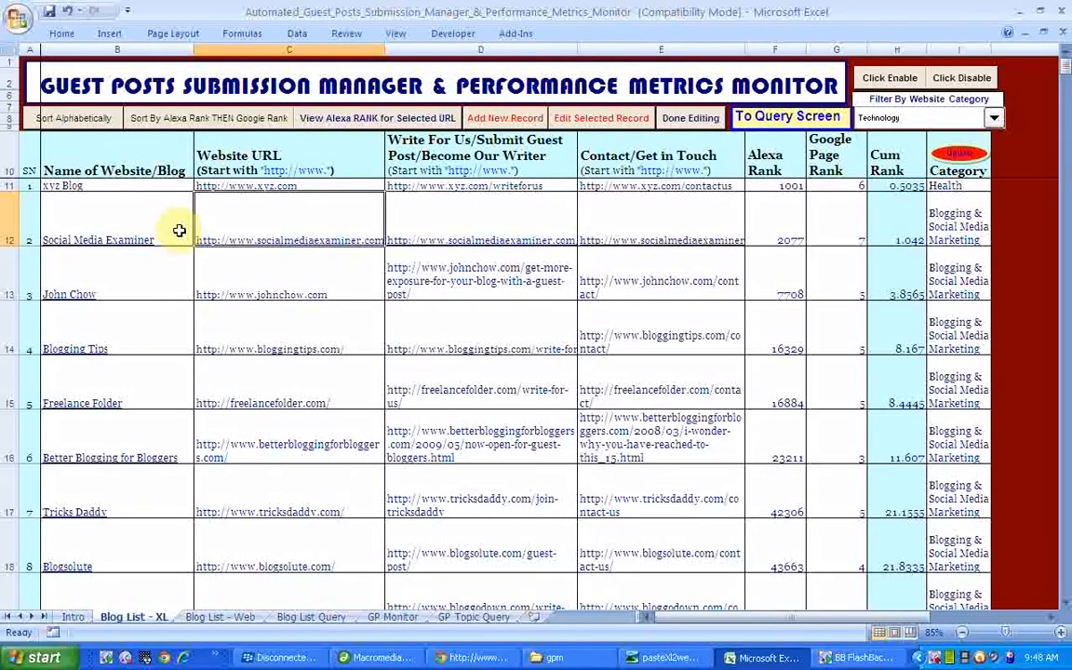
click(514, 121)
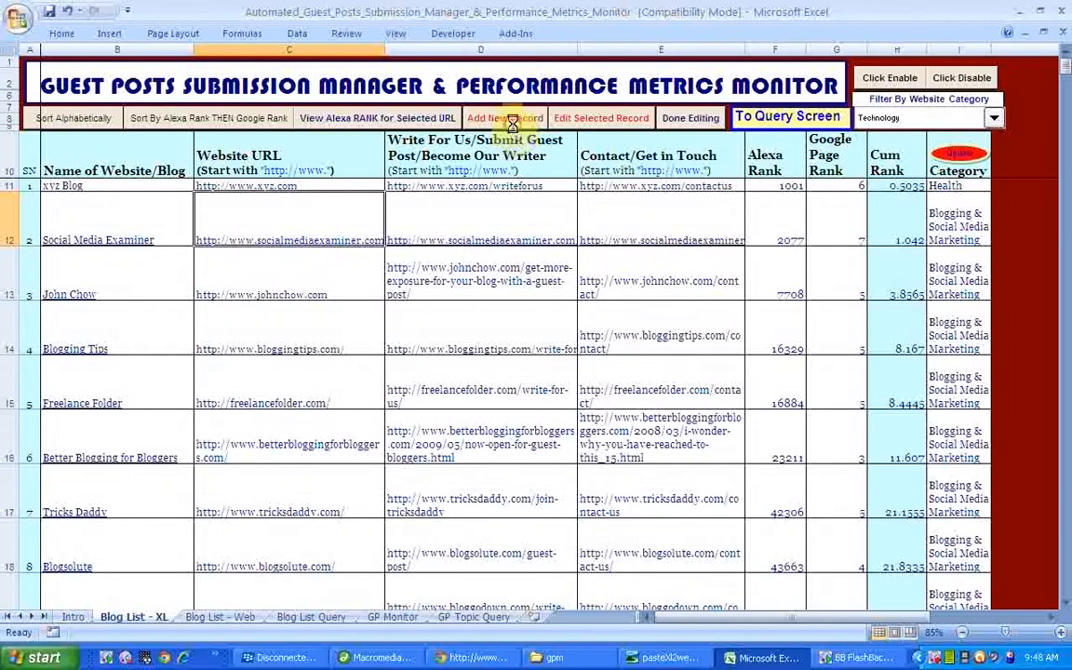
click(80, 349)
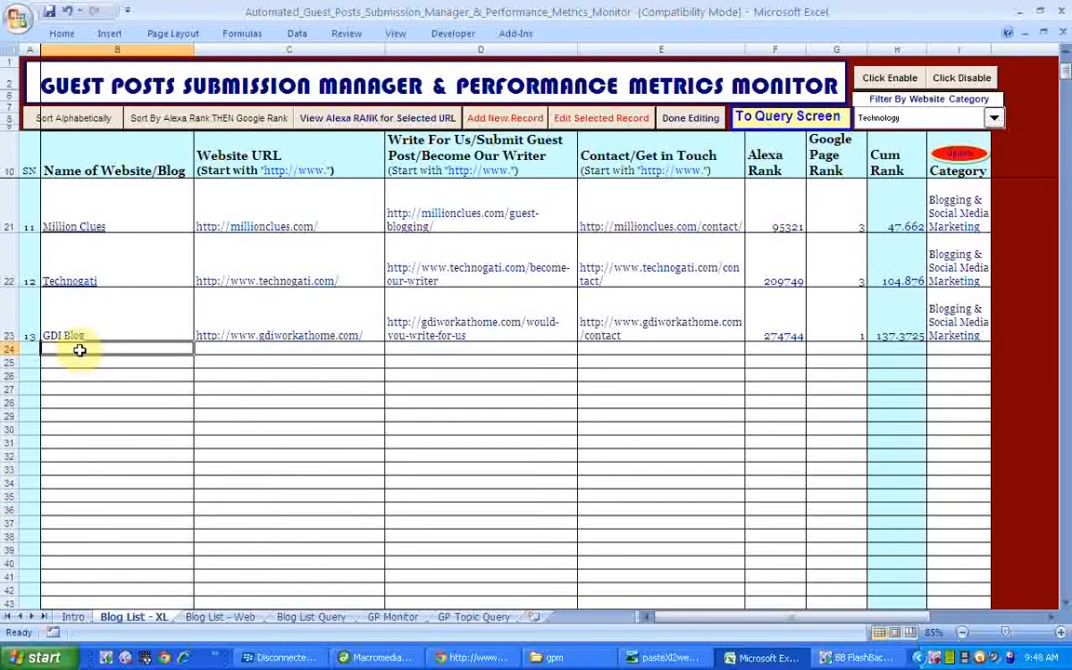
text(Self)
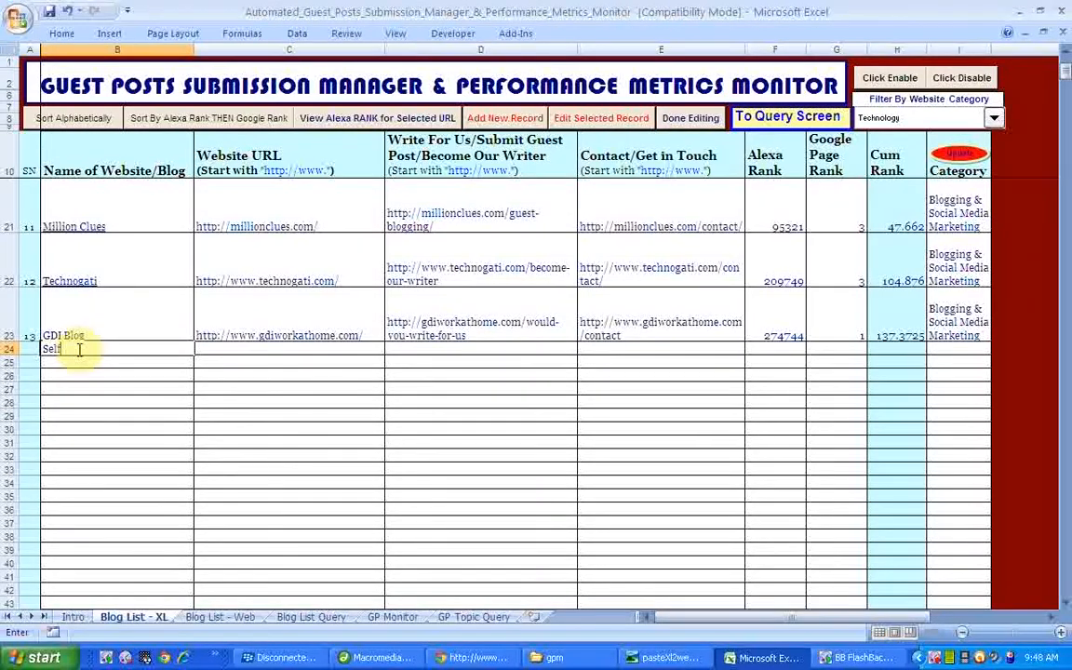
text(Improve)
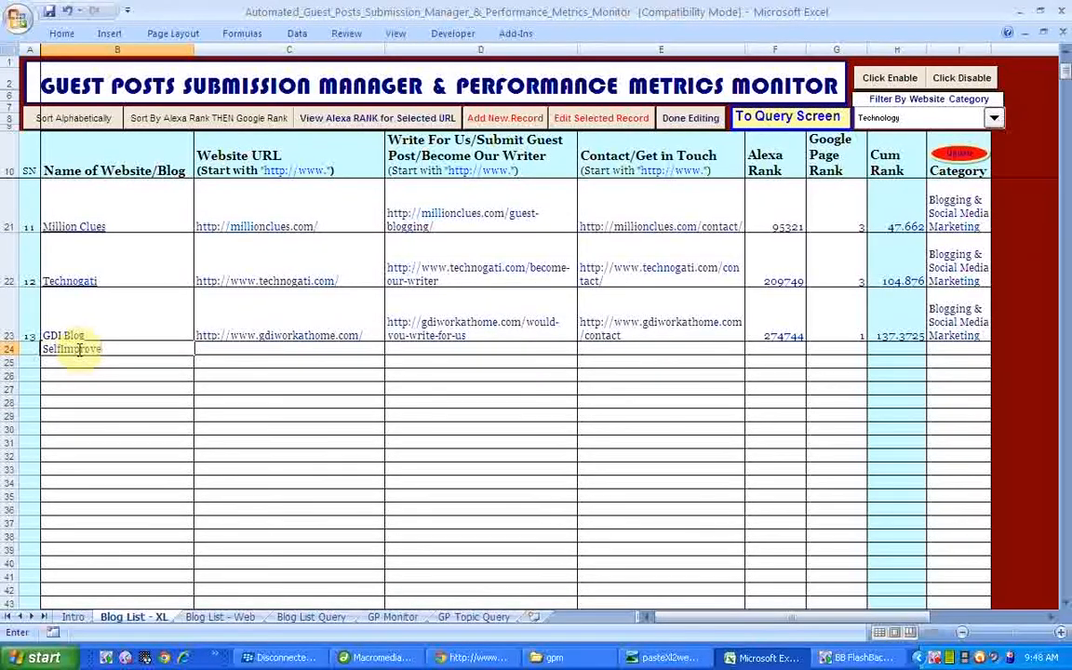
text( Blog)
click(226, 348)
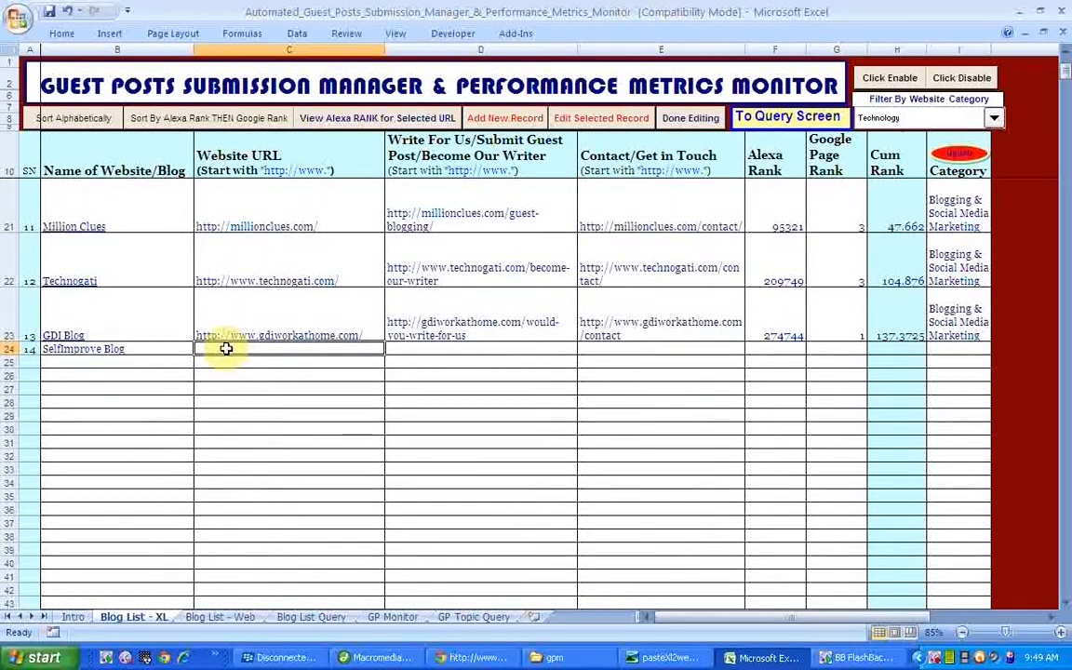
text(htt)
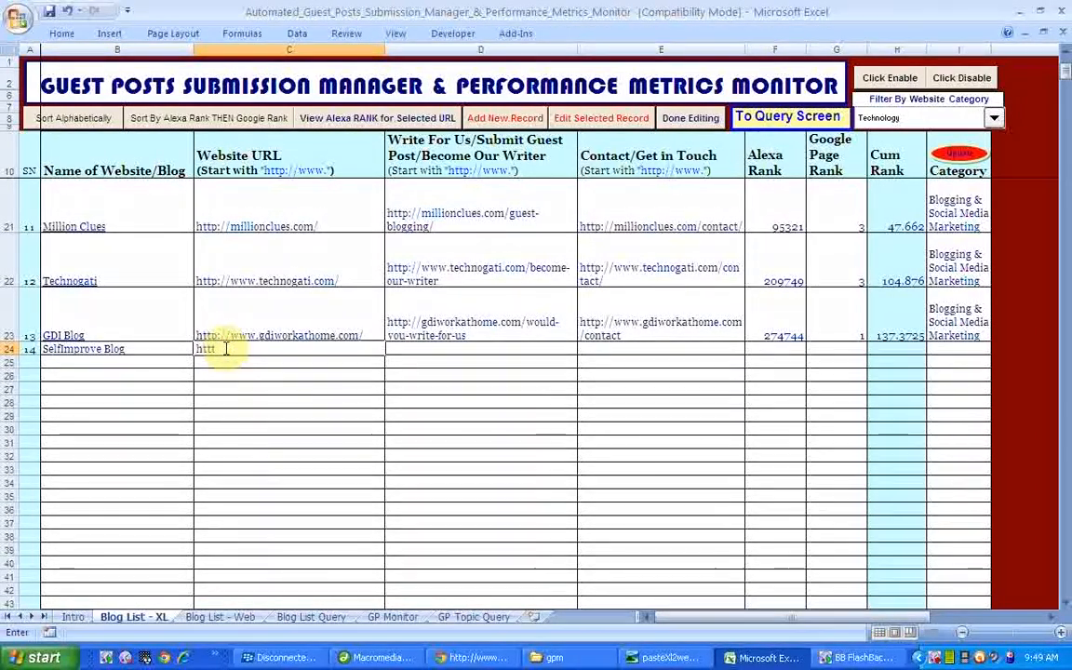
text(p://www.s)
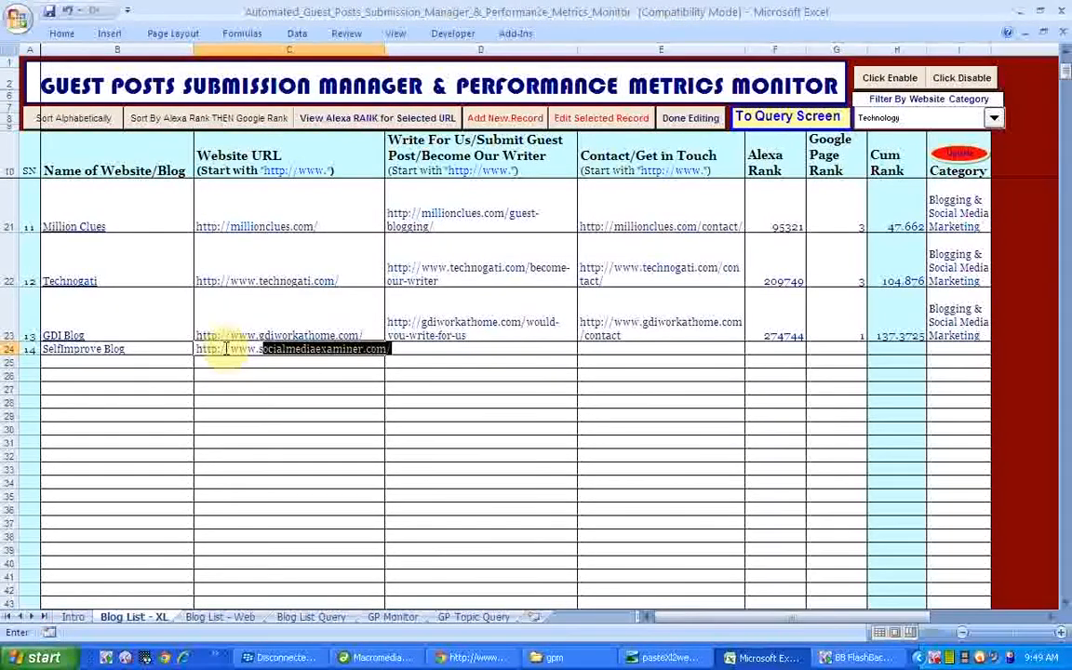
text(eblog)
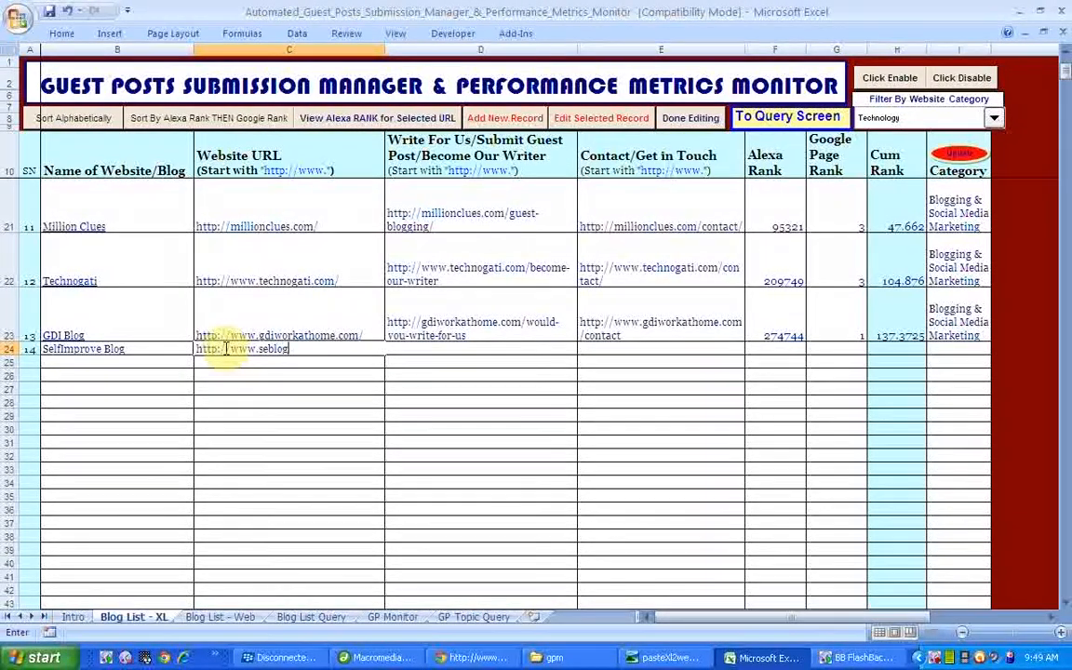
text(.com)
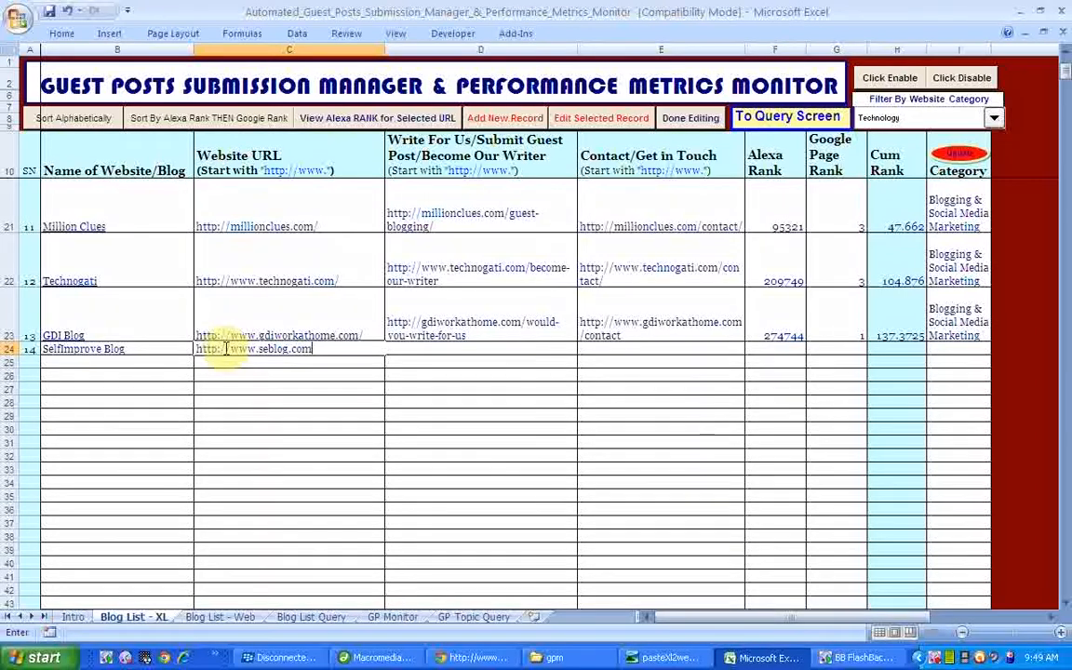
click(462, 350)
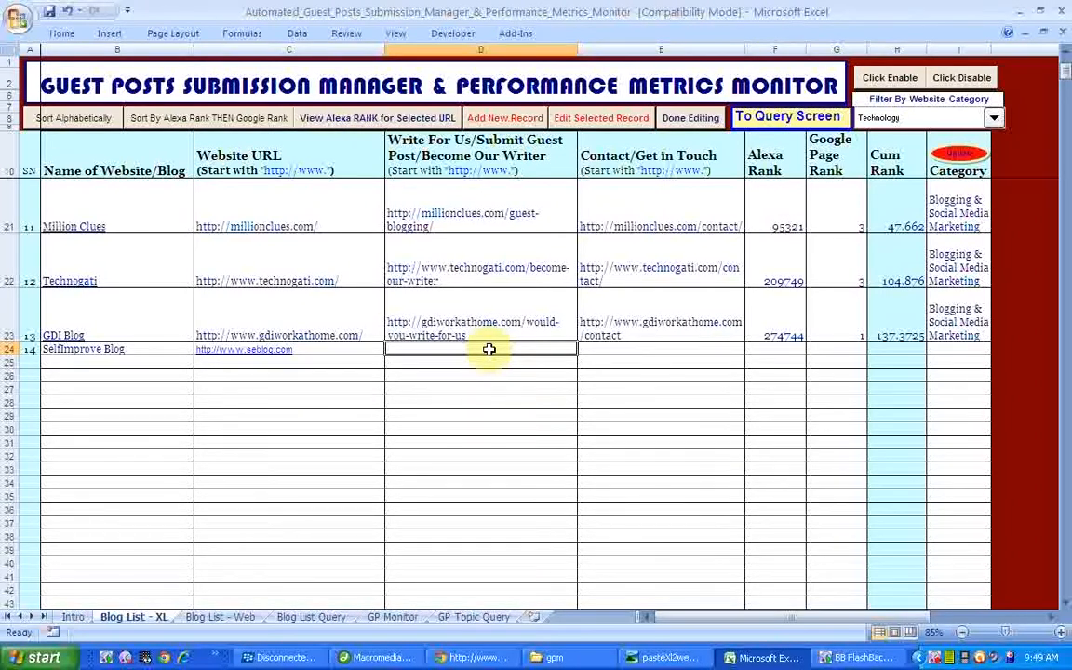
text(http://www.)
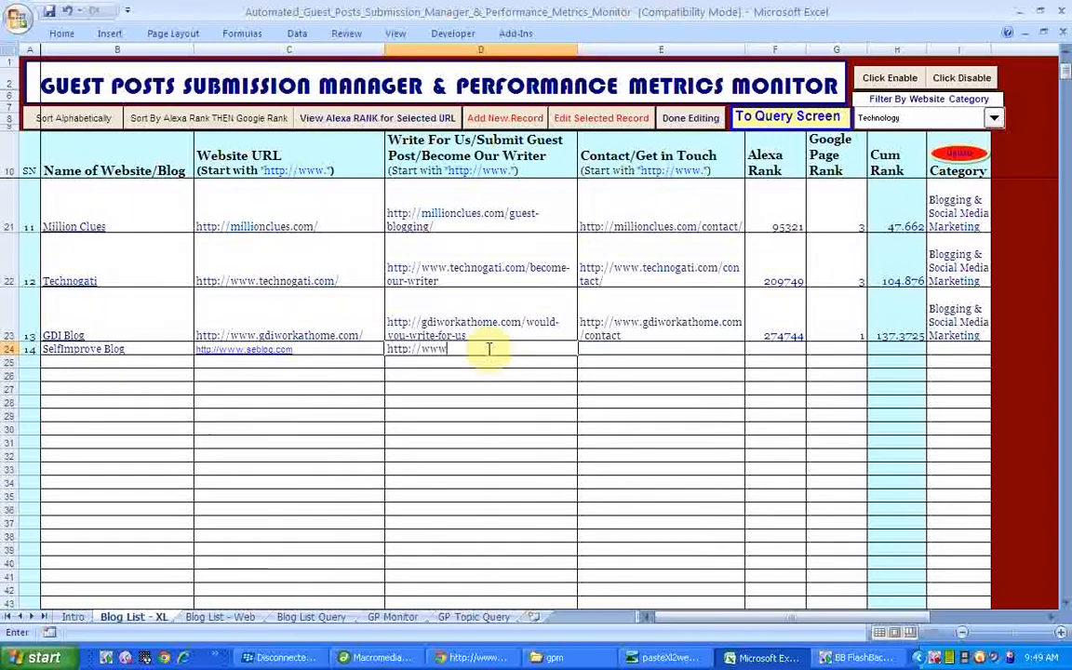
text(se)
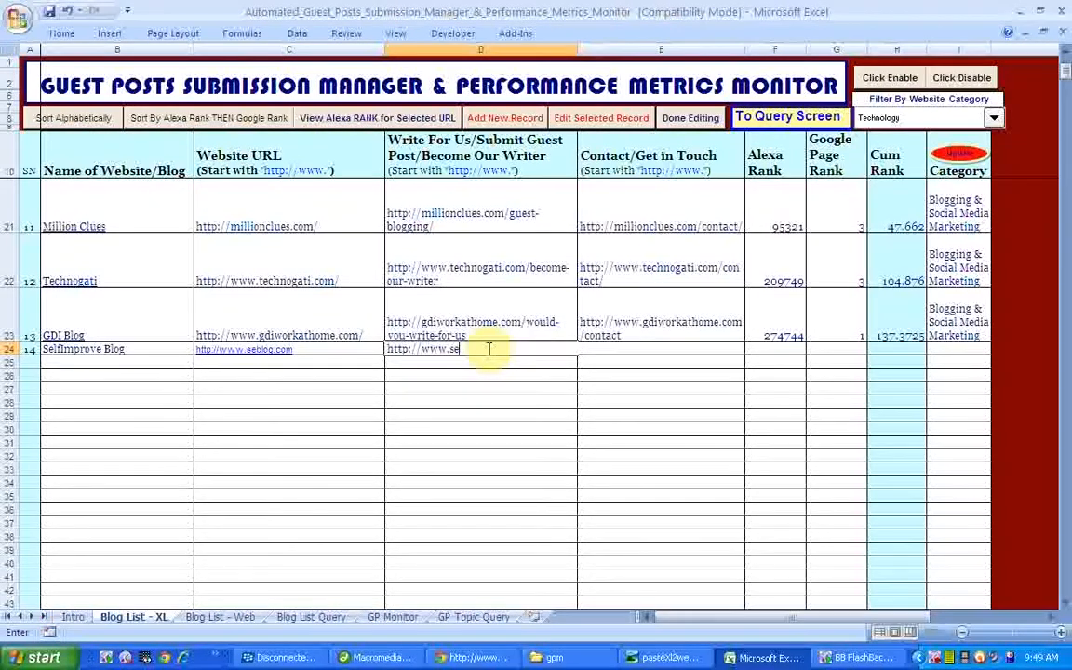
text(oblog)
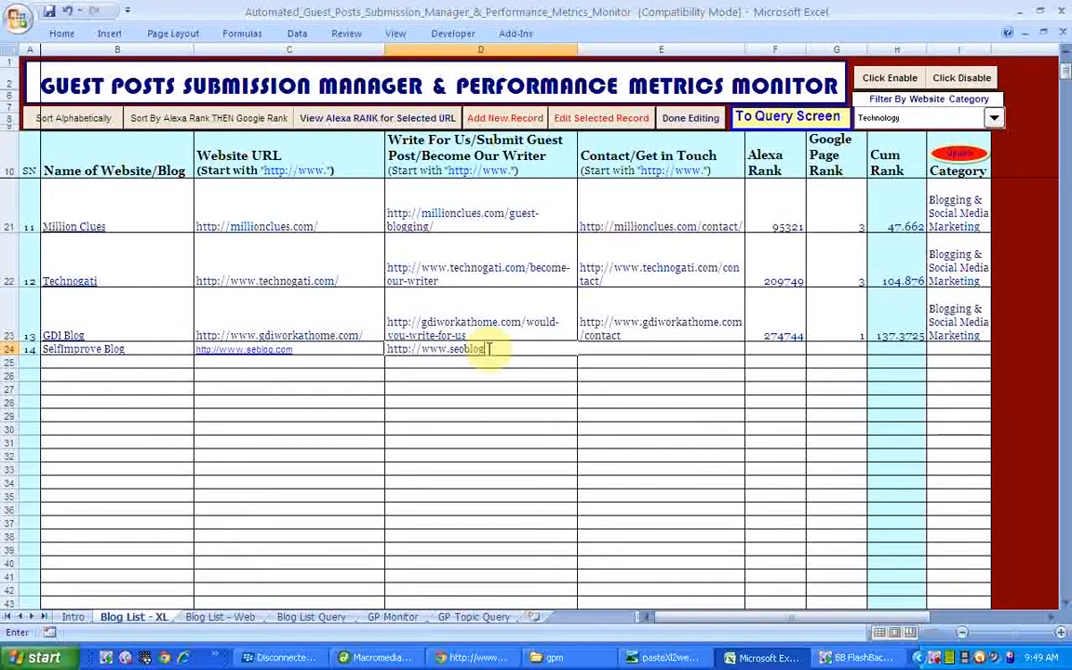
text(.com)
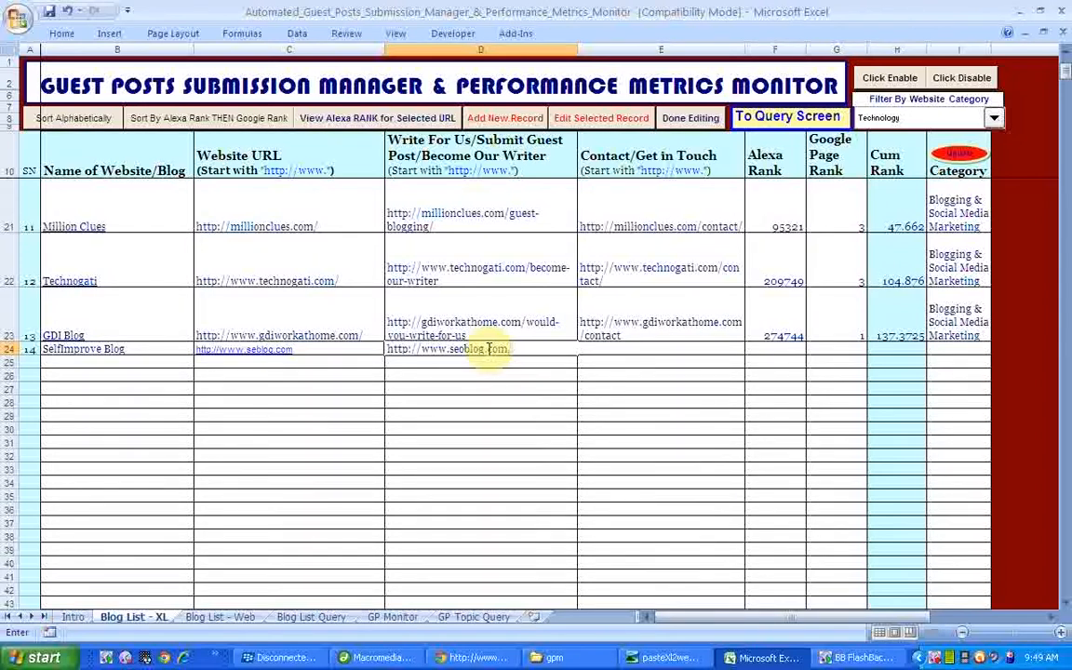
text(/)
text(writeforus)
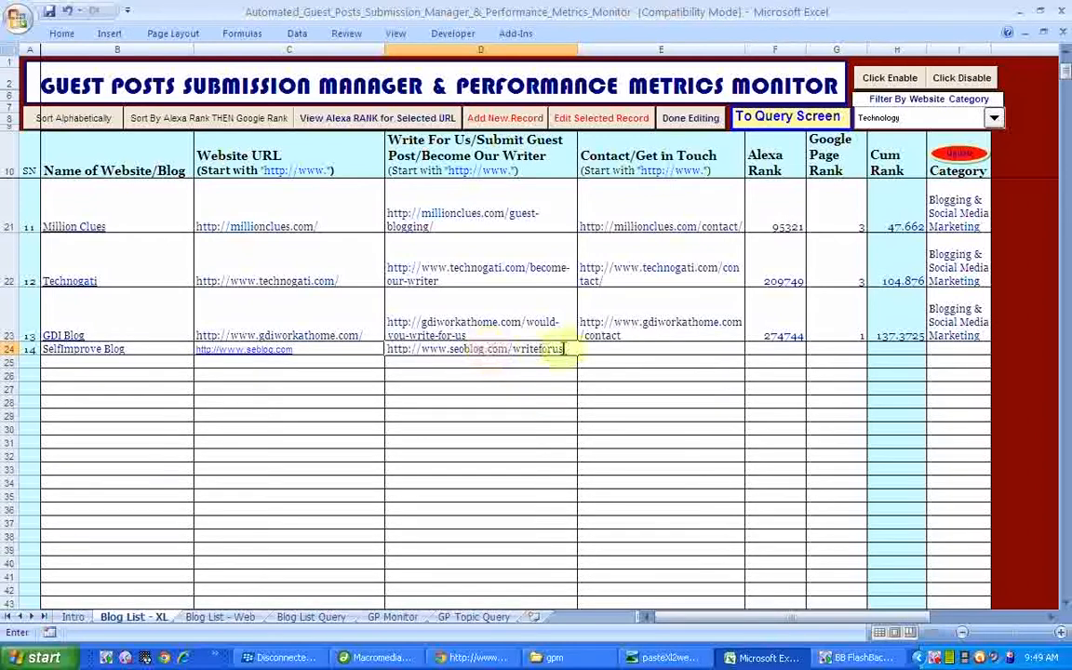
click(624, 342)
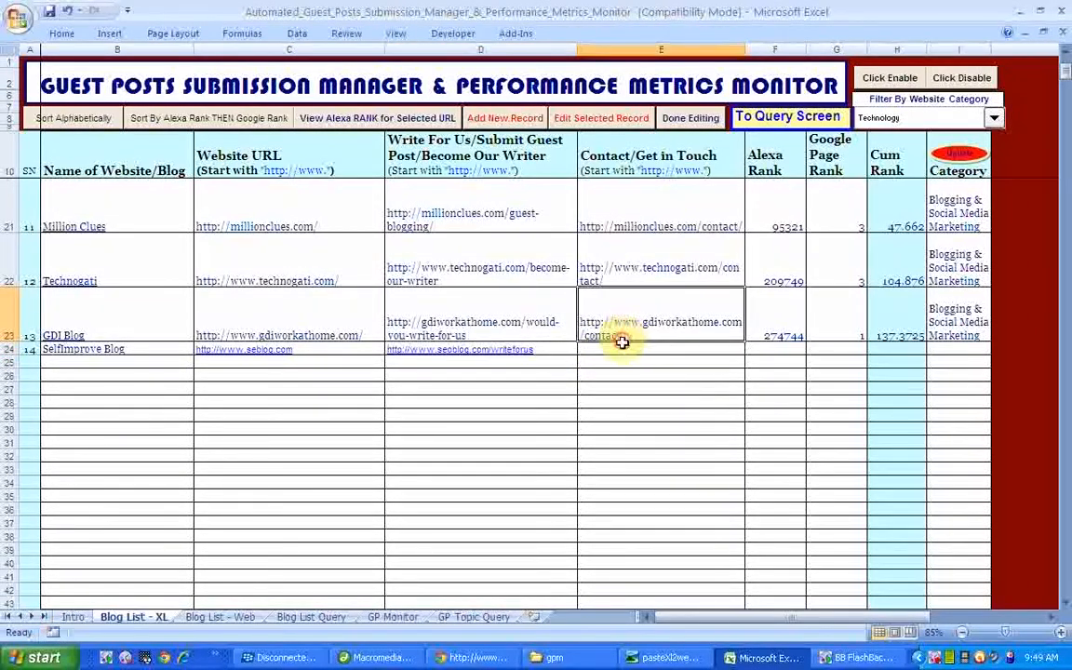
click(622, 346)
text(http)
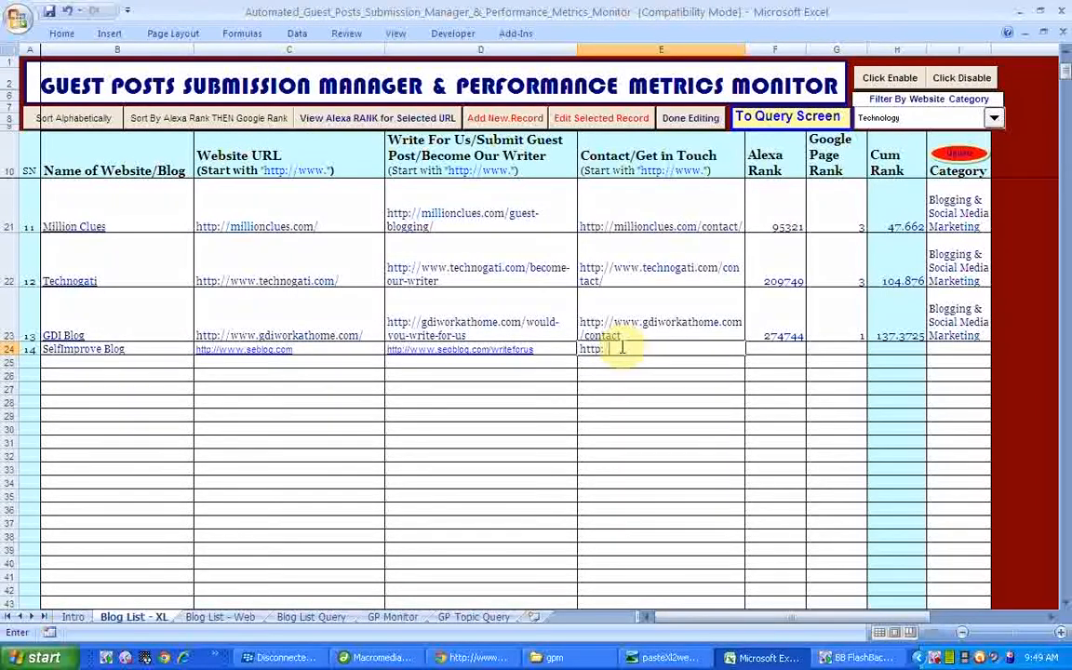
text(://www.seblog.com)
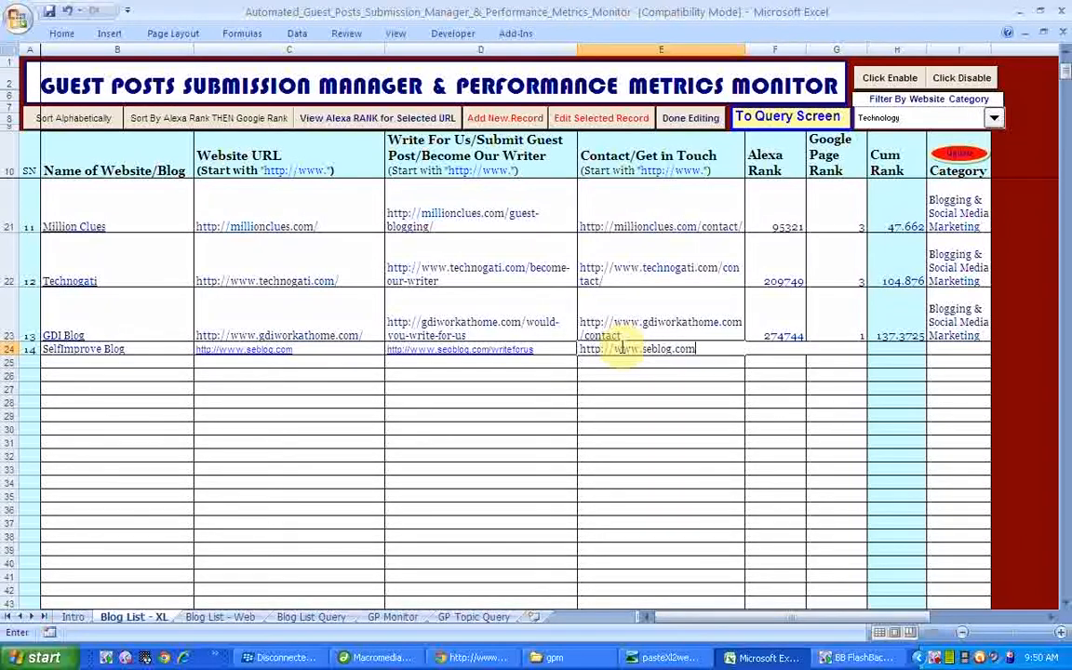
text(/contact)
click(502, 350)
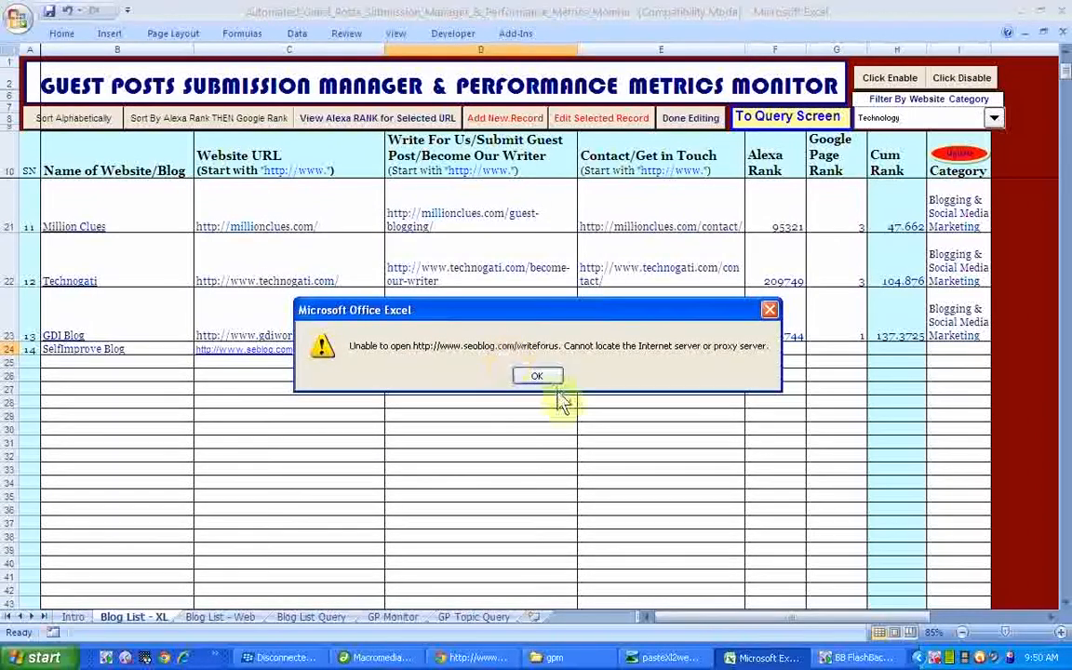
click(547, 376)
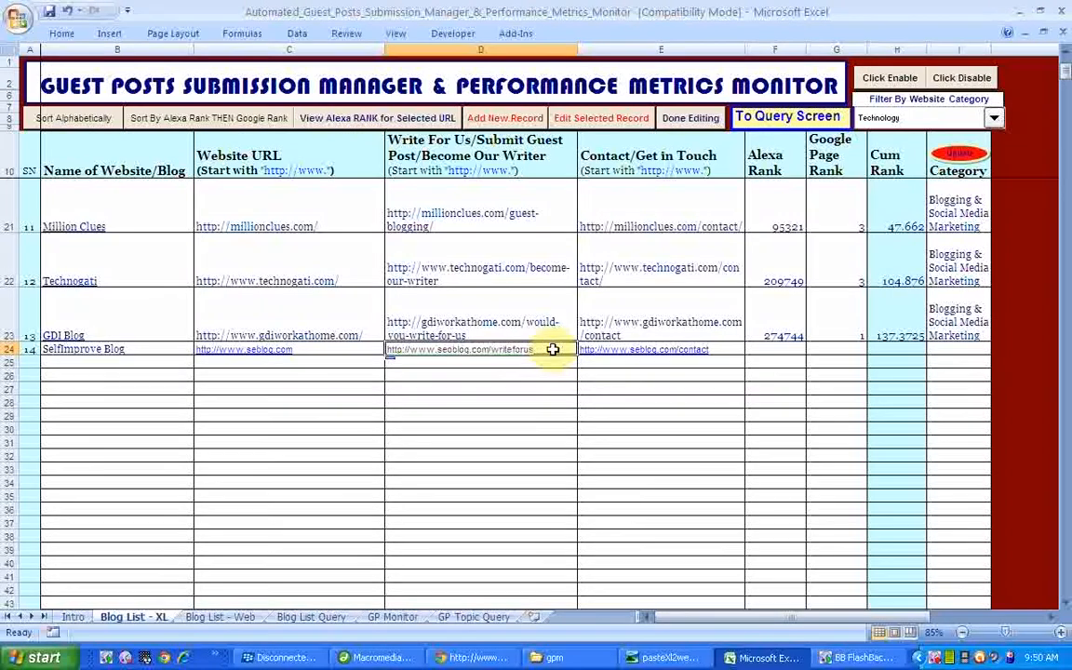
double_click(553, 350)
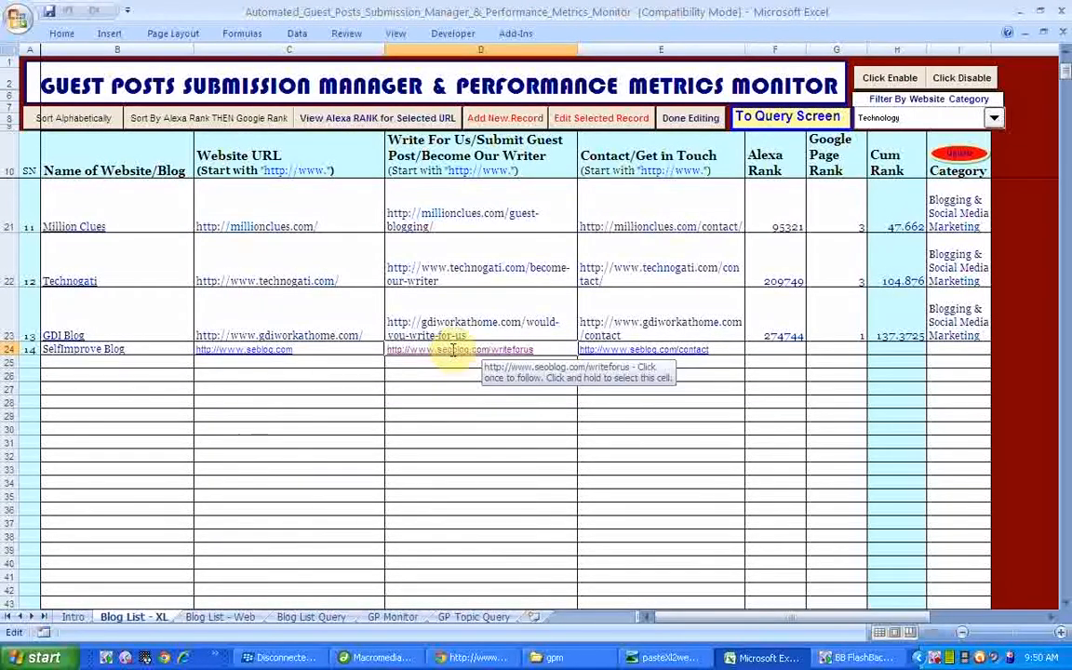
- Enter an Alexa Rank of 2500 and a Google Page Rank of 7 for the SelfImprove Blog record
click(784, 352)
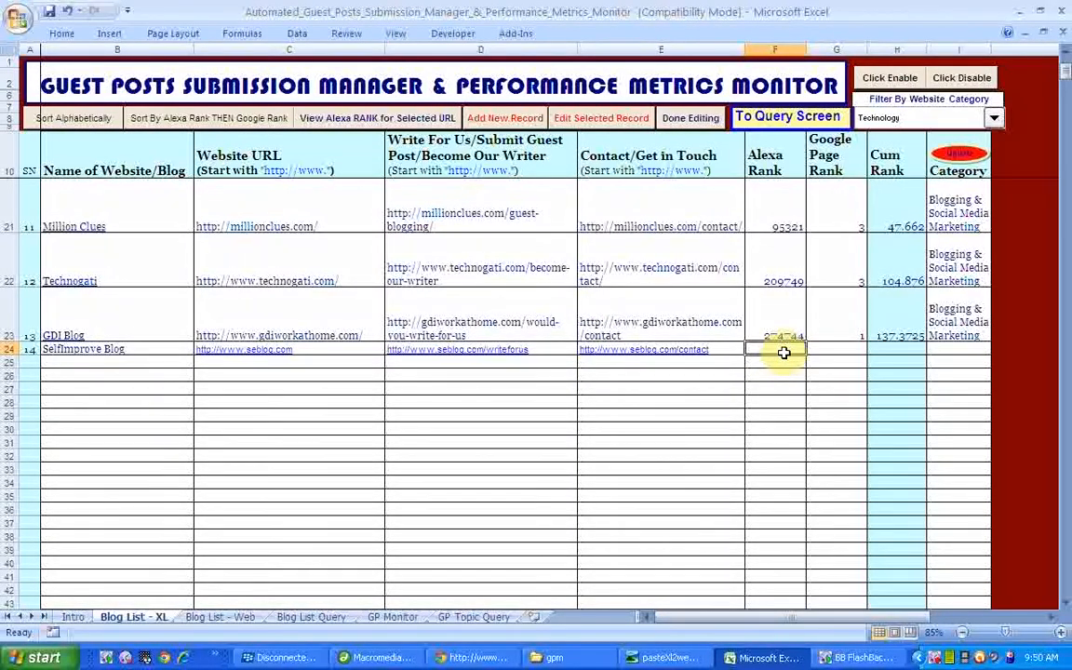
text(2300)
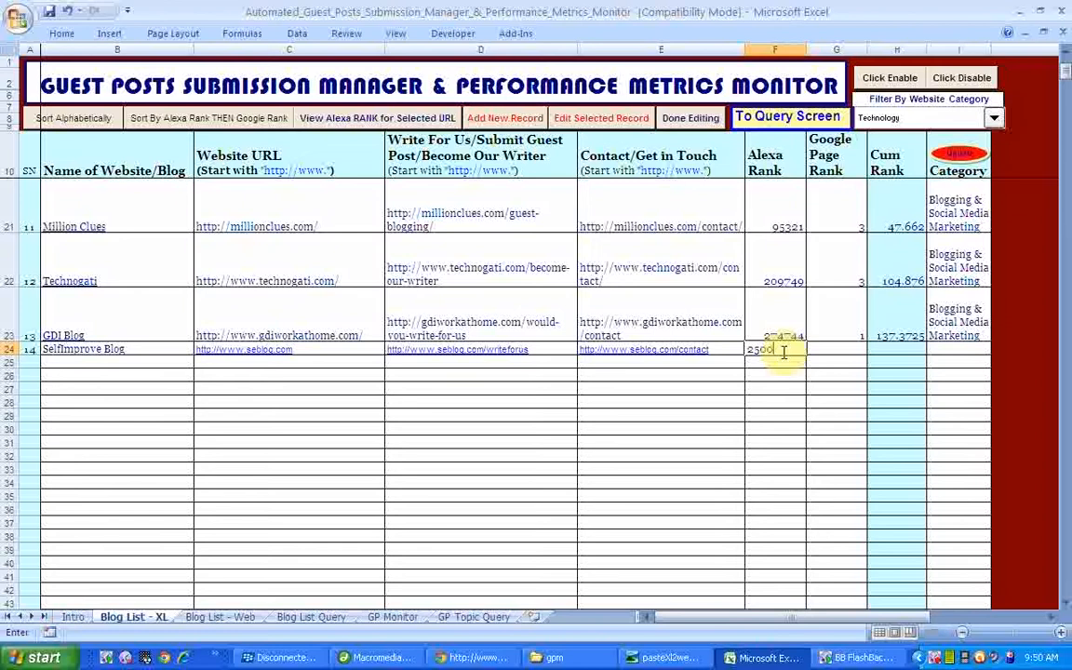
key(Tab)
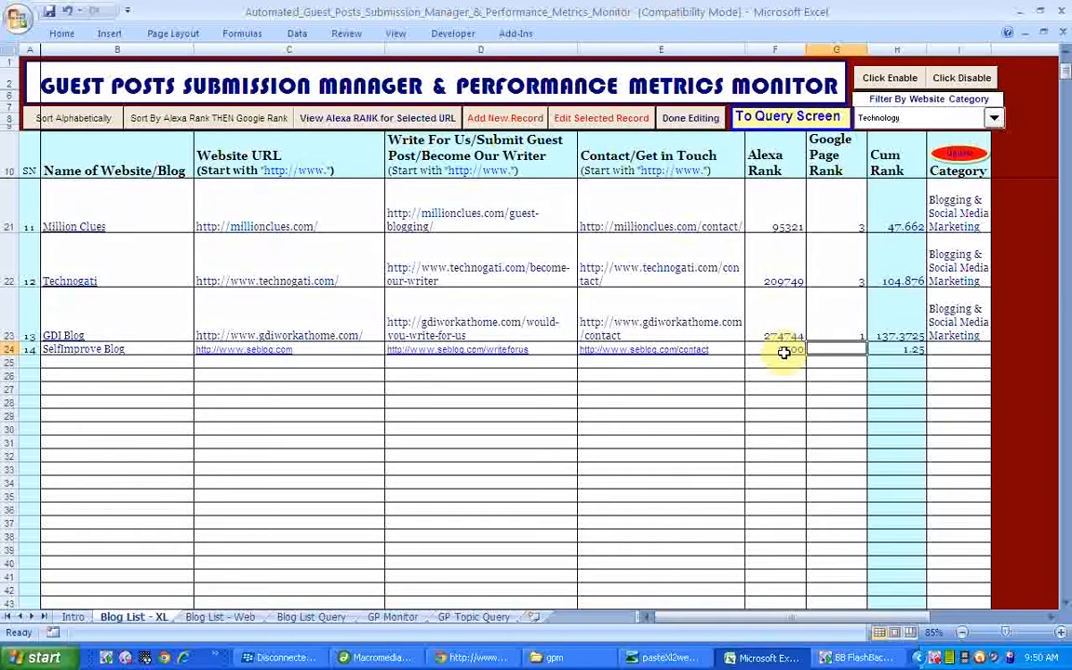
text(7)
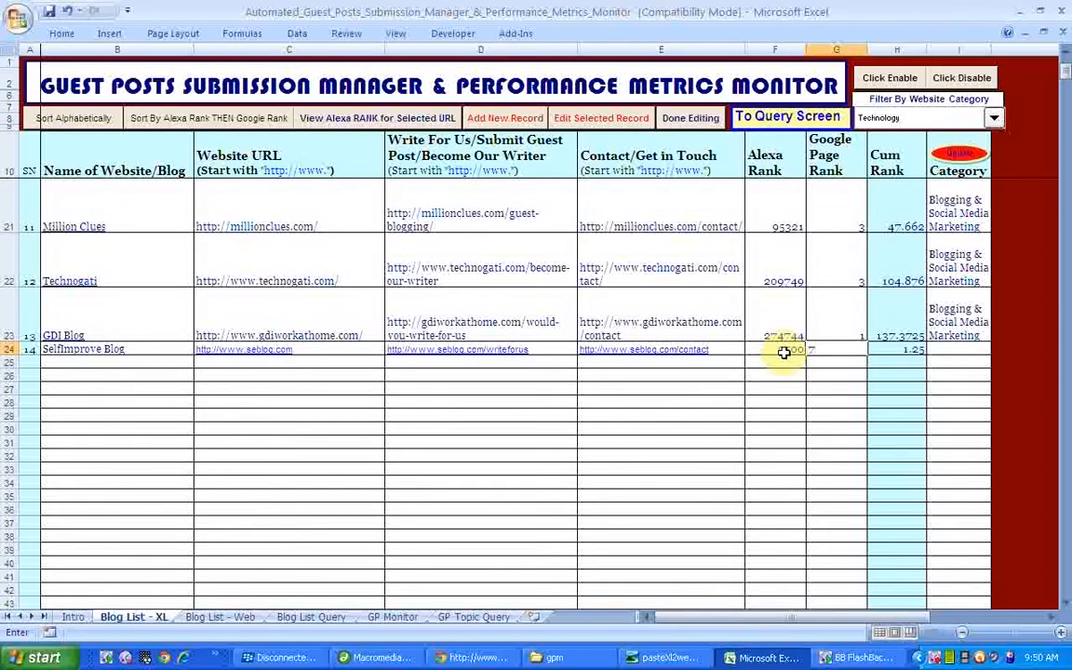
click(759, 350)
click(914, 347)
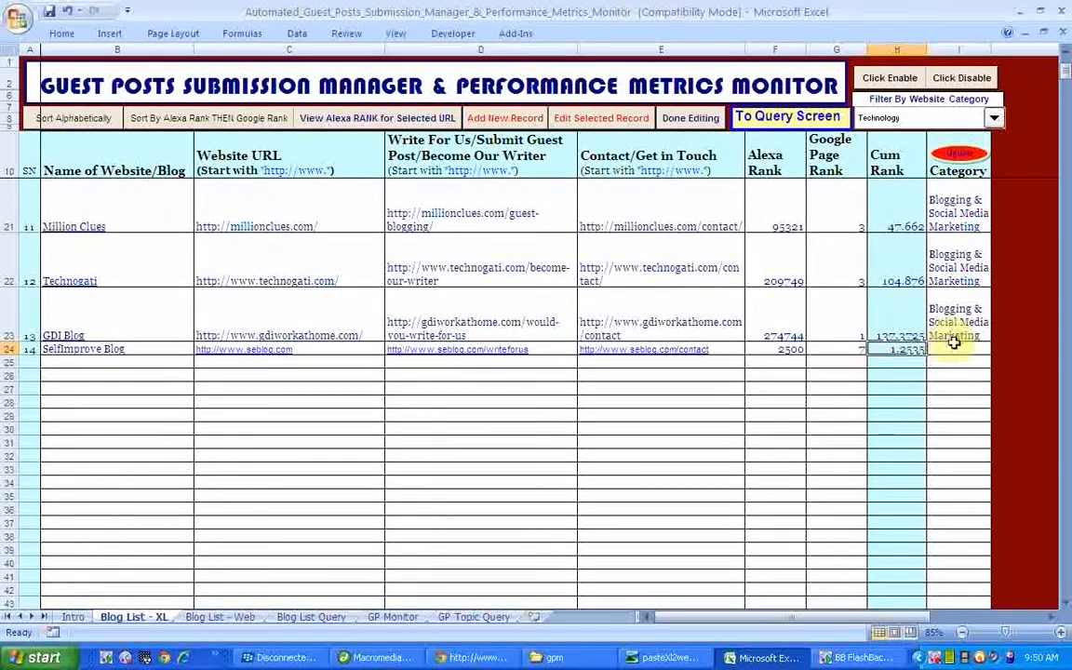
- Assign the Performance Improvement category to the SelfImprove Blog record
click(957, 348)
click(998, 352)
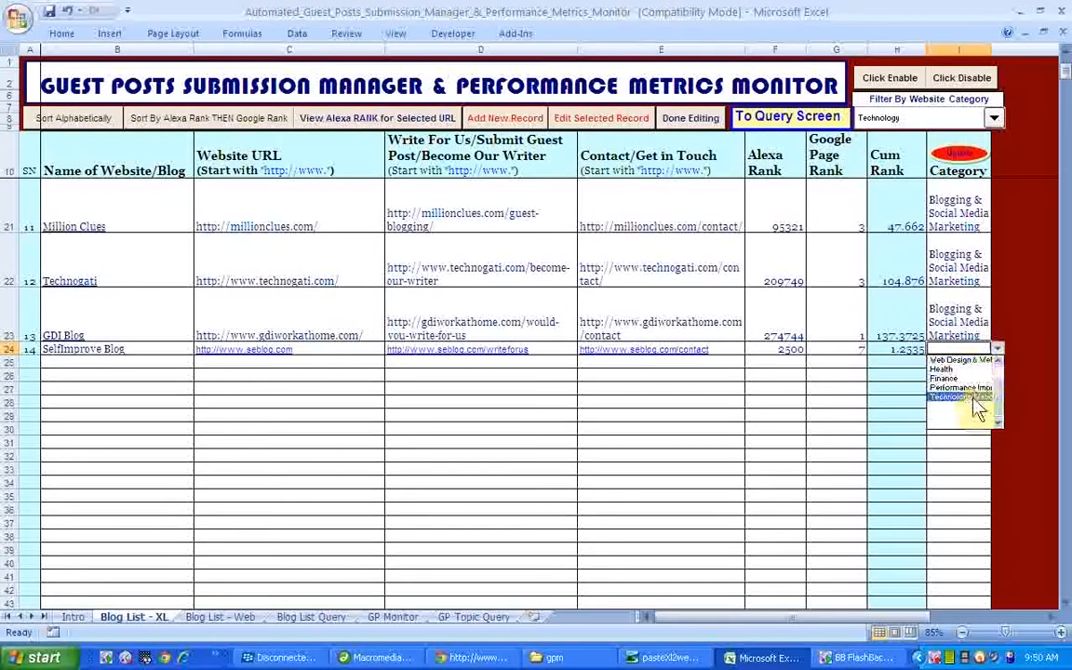
click(959, 388)
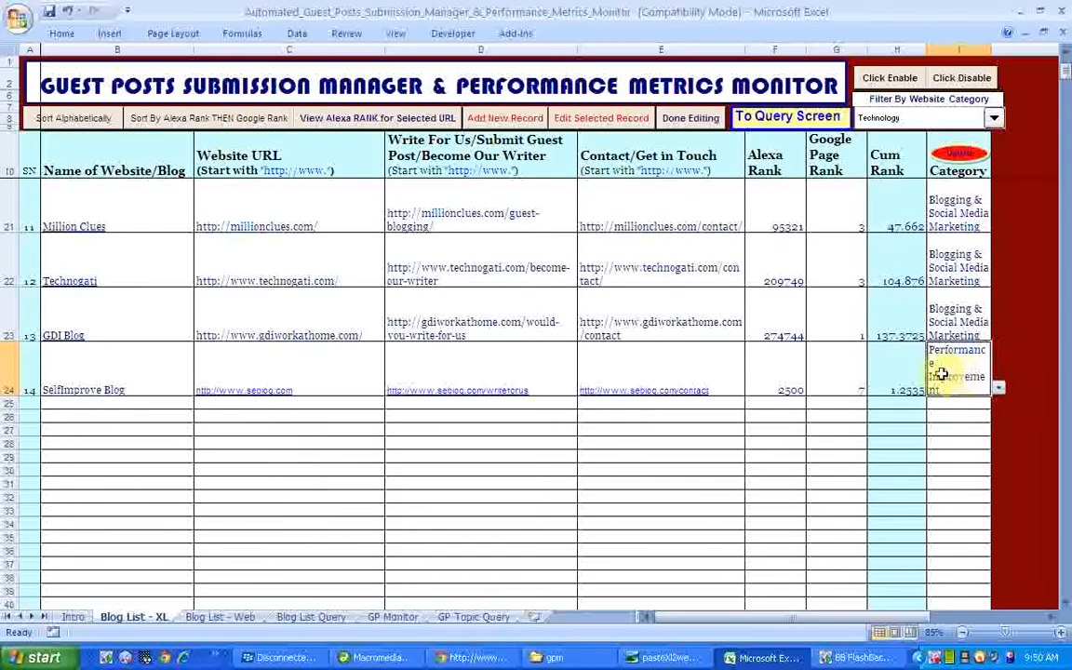
- Sort the blog list by Alexa Rank and then by Google Rank
click(899, 380)
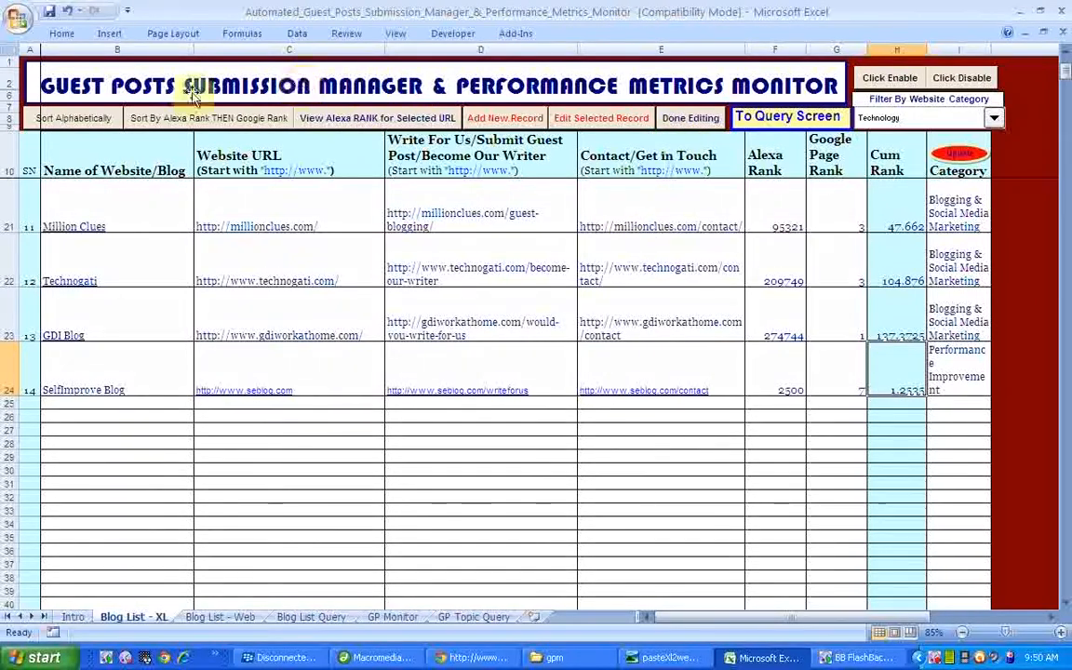
click(139, 121)
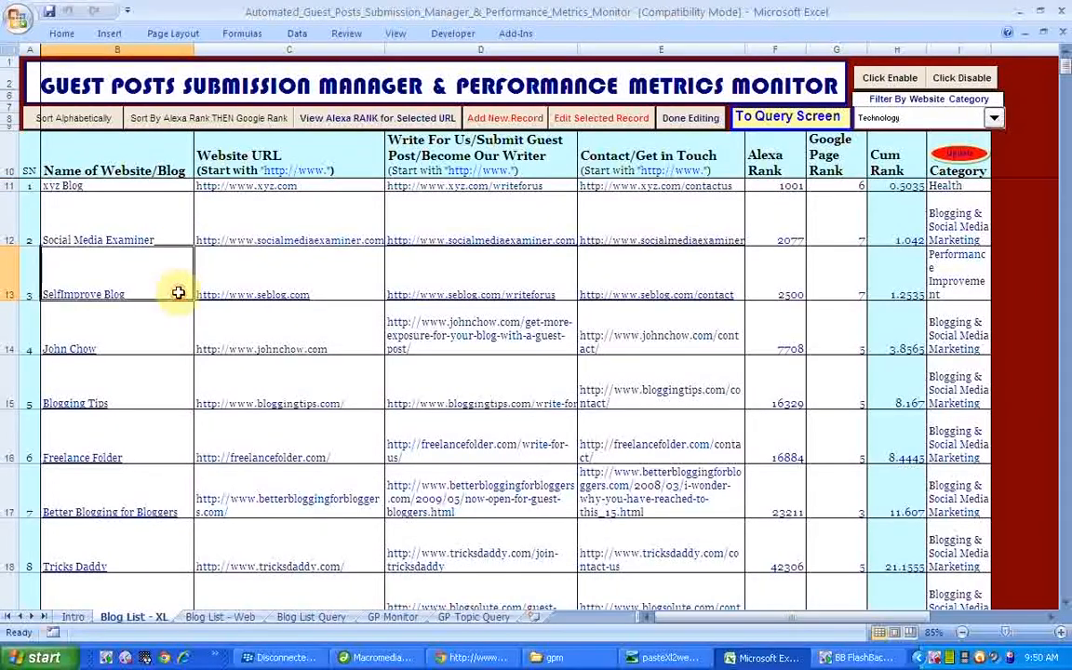
- Examine the order and the ranks of the first records in the sorted blog list
click(760, 298)
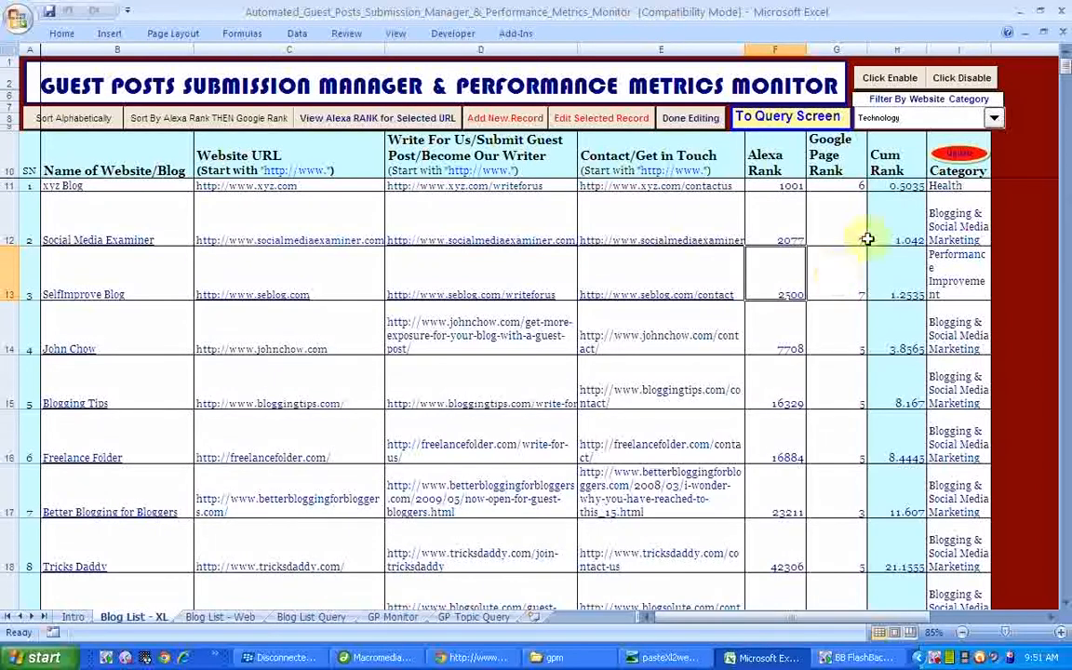
click(858, 196)
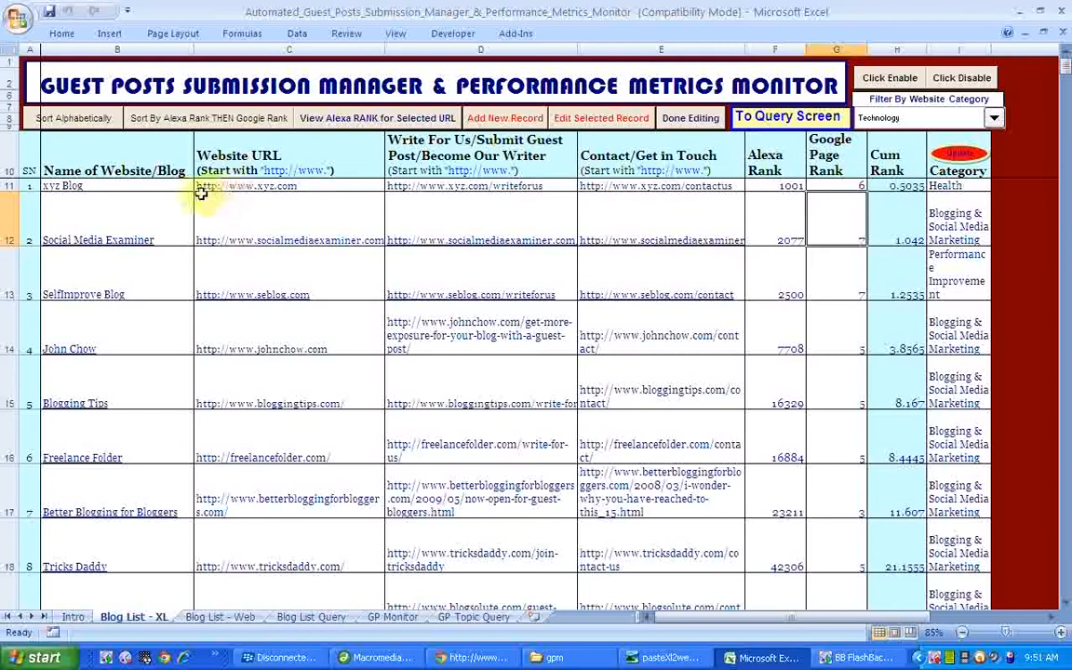
drag(179, 187, 168, 271)
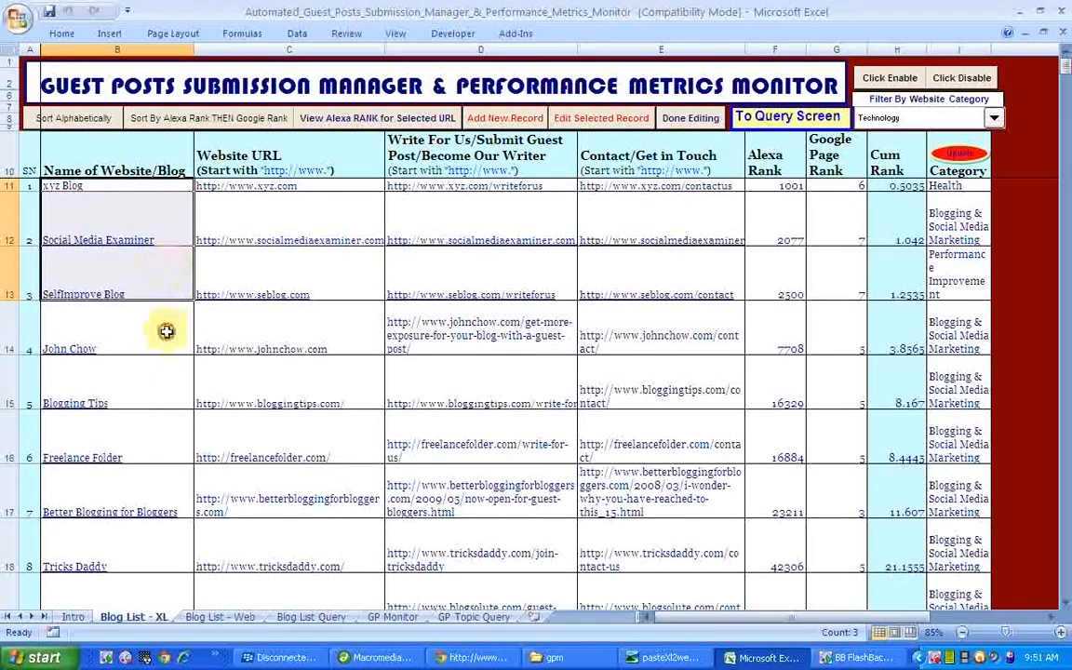
click(167, 333)
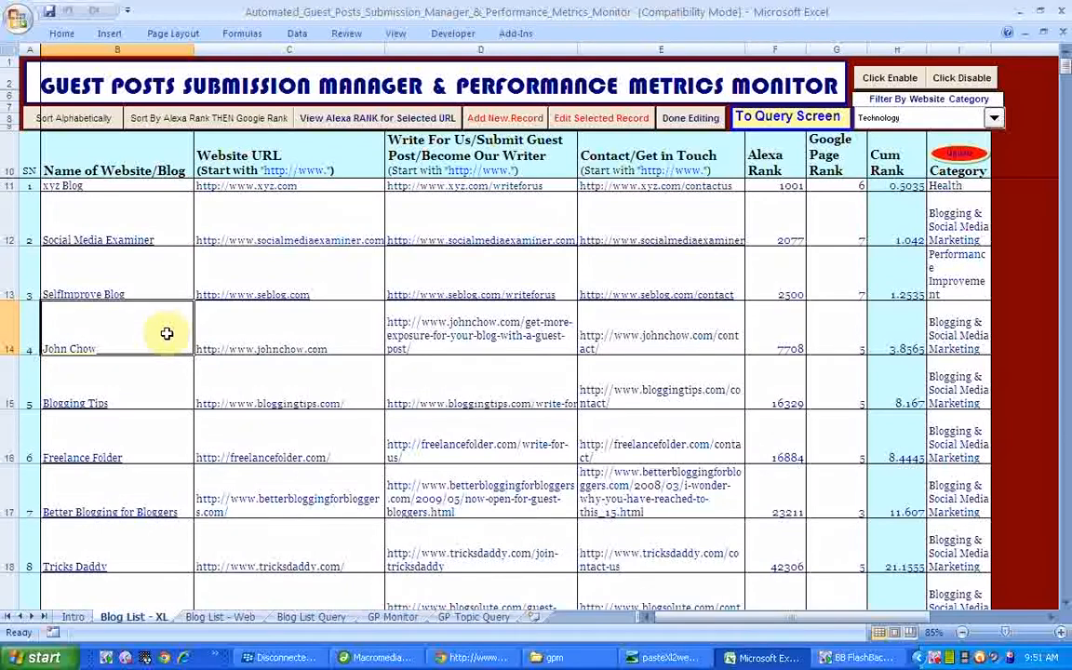
click(282, 186)
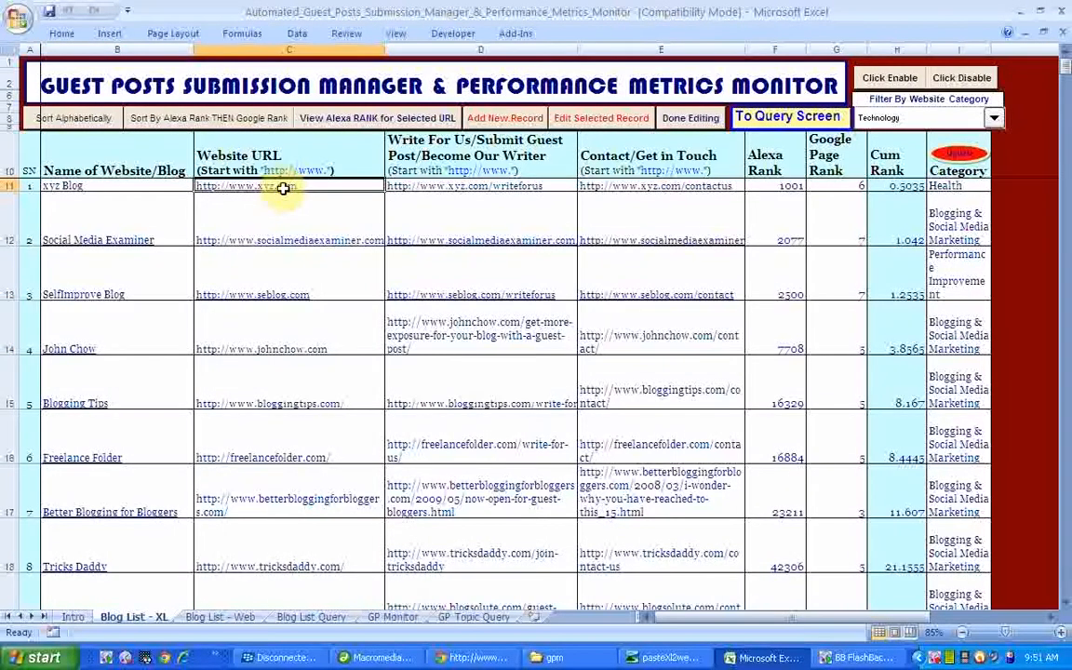